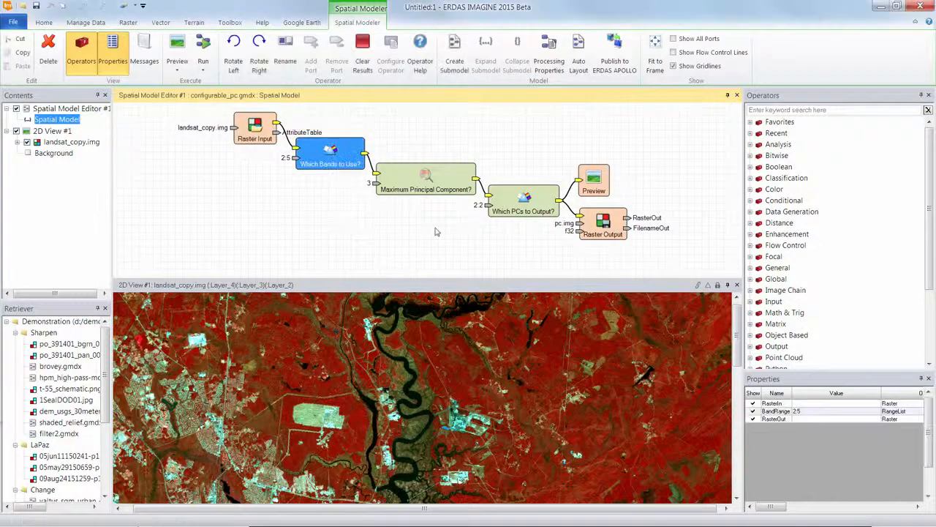
- Examine the Raster Input's file settings and the BandRange of the "Which Bands to Use?" operator
double_click(260, 139)
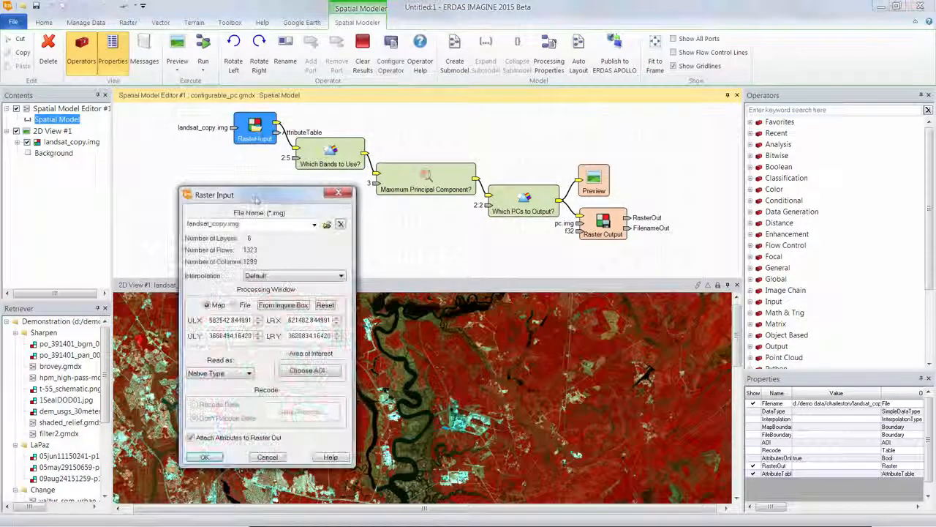
drag(251, 224, 202, 227)
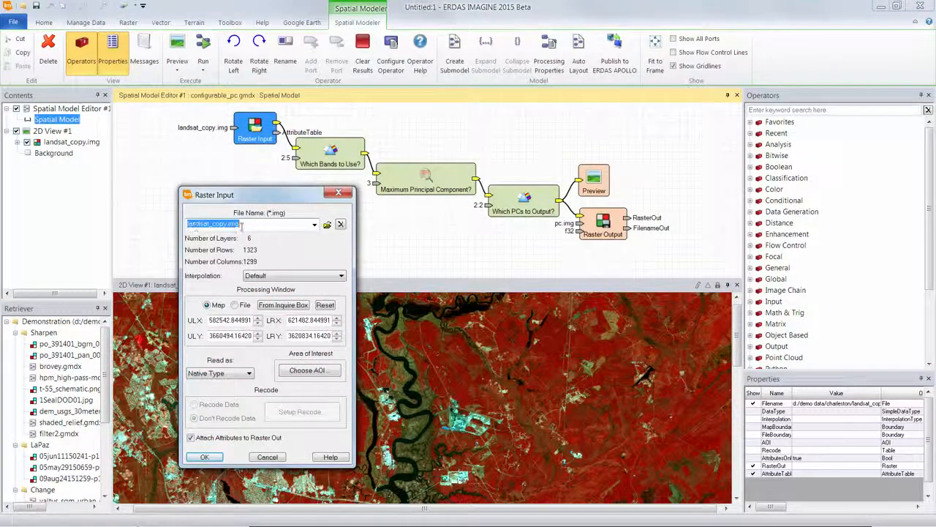
click(206, 458)
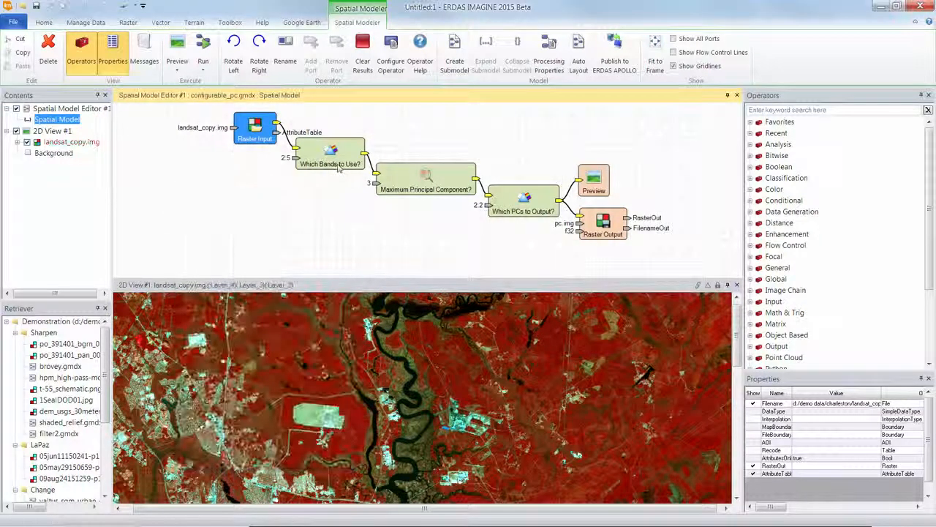
click(334, 160)
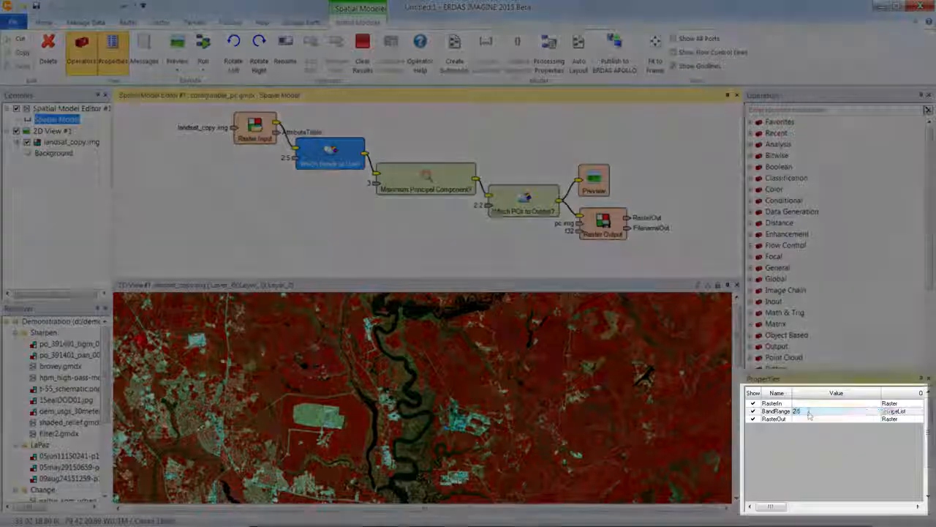
click(805, 411)
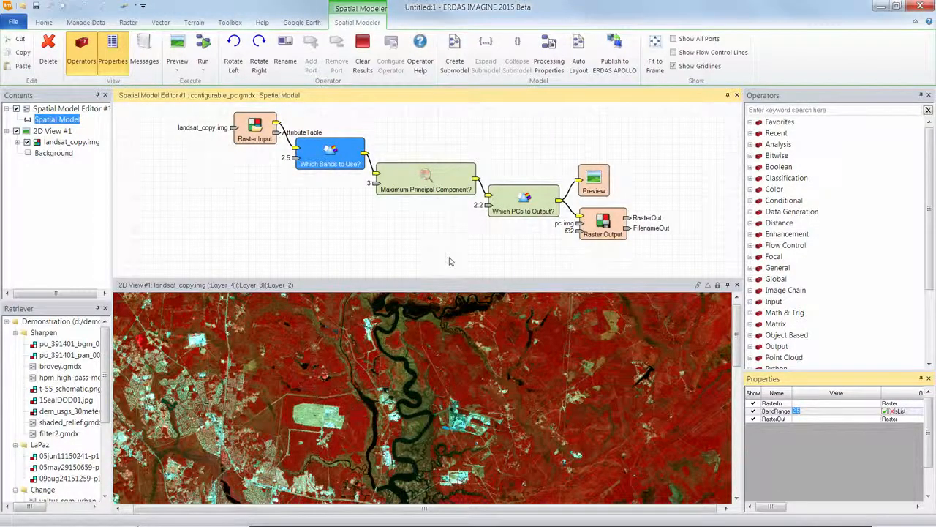
- Clear the 2D view and preview the spatial model in it
click(420, 300)
click(125, 7)
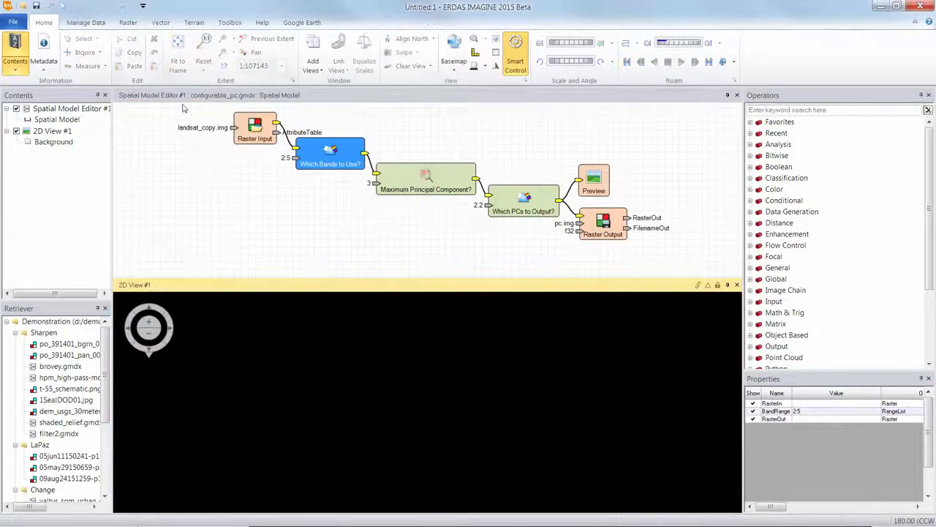
click(186, 98)
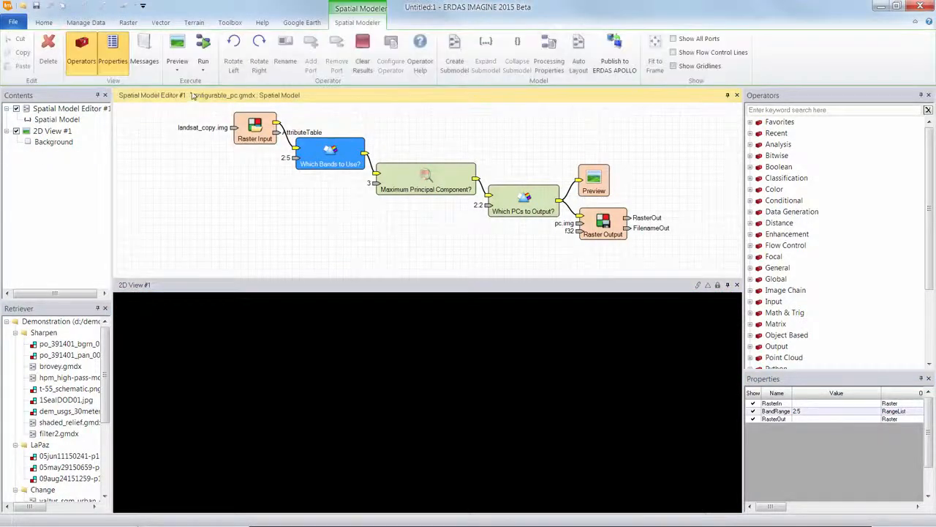
click(183, 46)
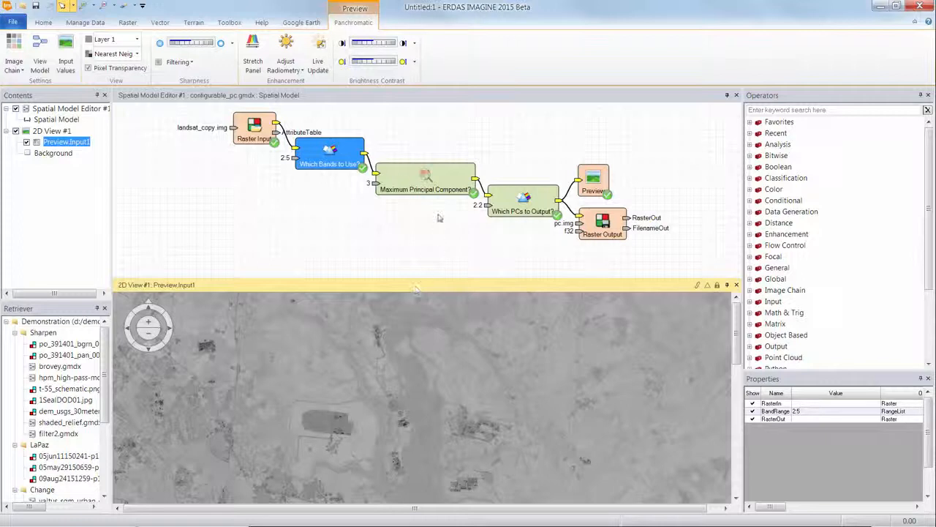
- Locate the Port Input operator among the favorite operators and in the Port group of the Input category
click(417, 182)
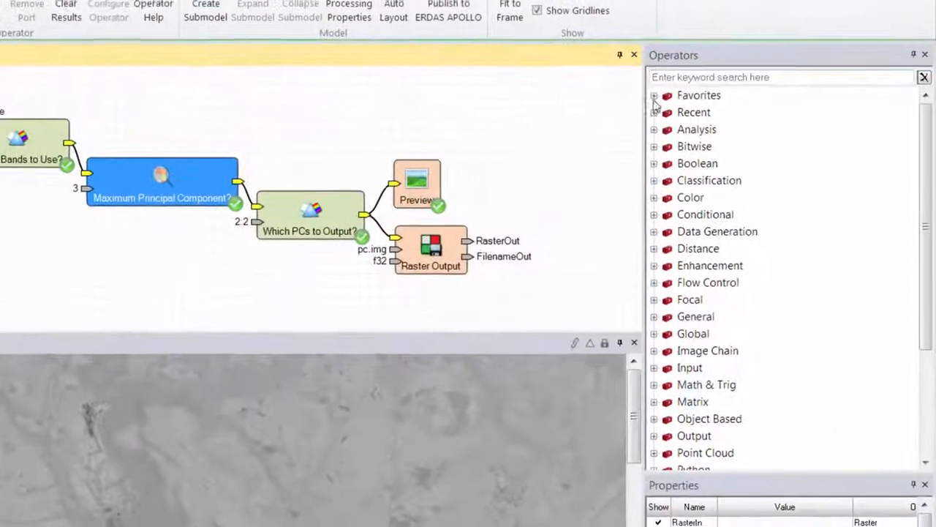
click(654, 97)
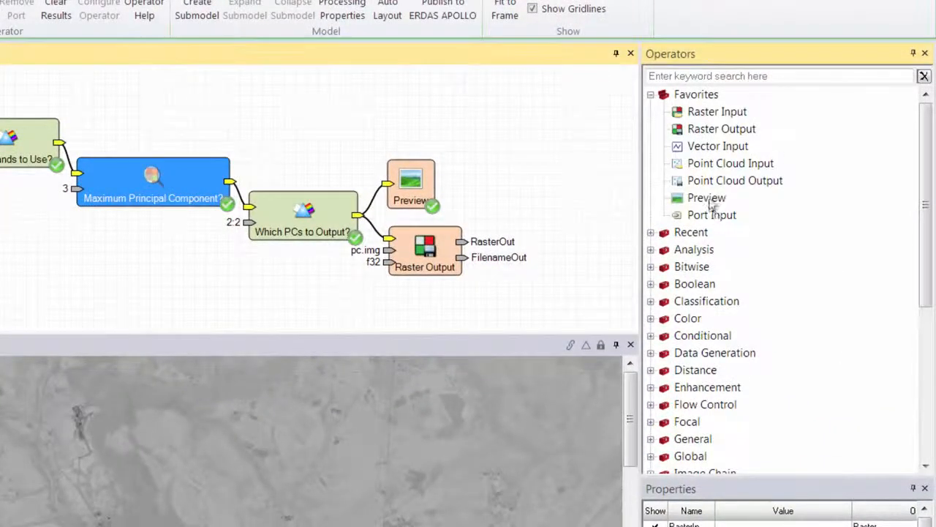
click(712, 215)
drag(927, 183, 928, 264)
click(651, 315)
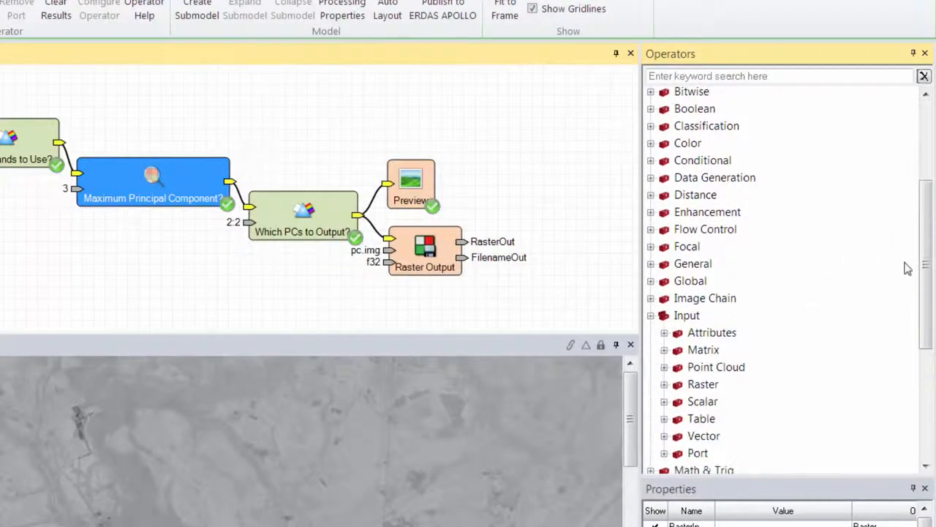
scroll(881, 279, down, 3)
click(665, 314)
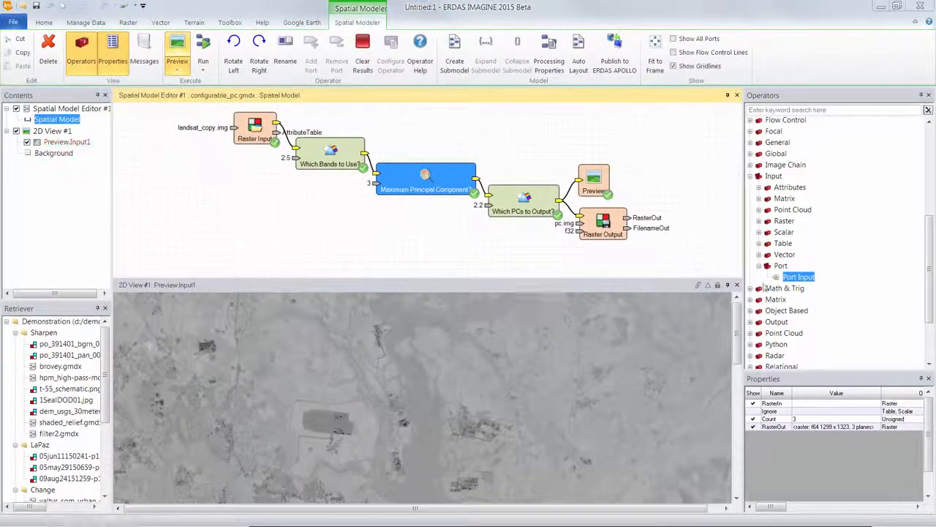
drag(929, 293, 931, 137)
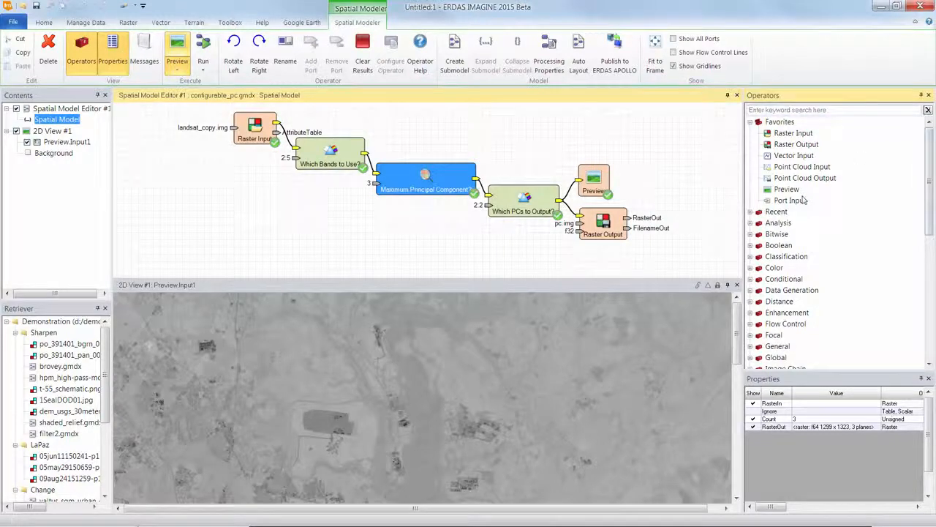
- Add a Port Input operator below and to the left of Raster Input and connect it to Raster Input's Filename port
drag(781, 199, 370, 199)
drag(193, 171, 170, 164)
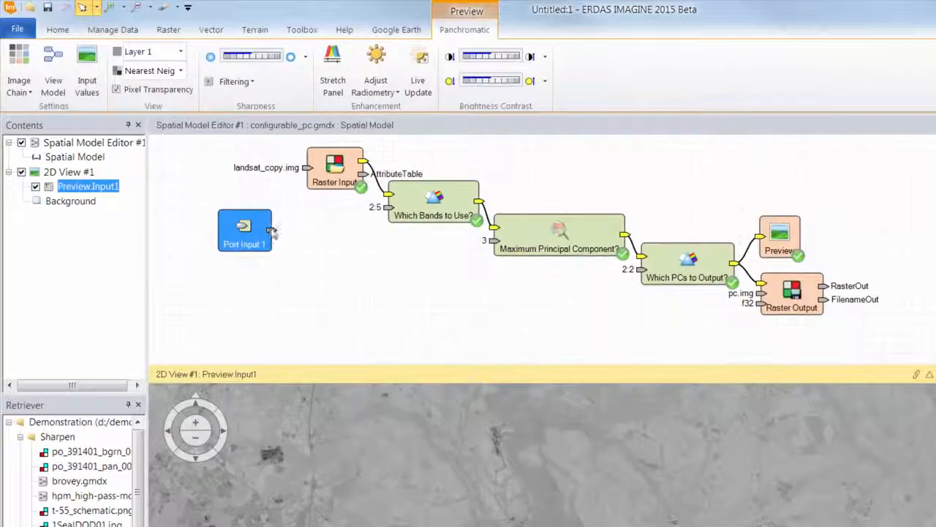
drag(245, 208, 306, 171)
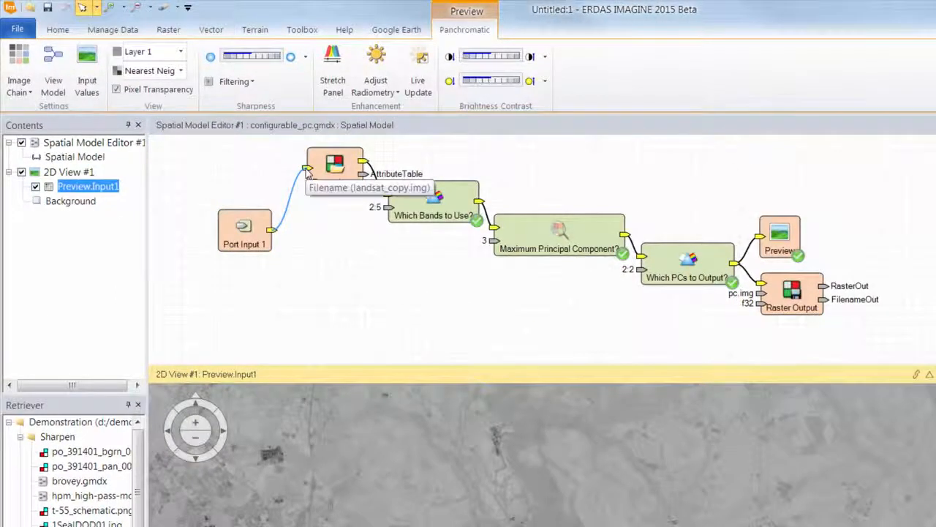
- Configure the new port with the name "Input Image Name" and the description "Select the input multispectral image"
click(255, 236)
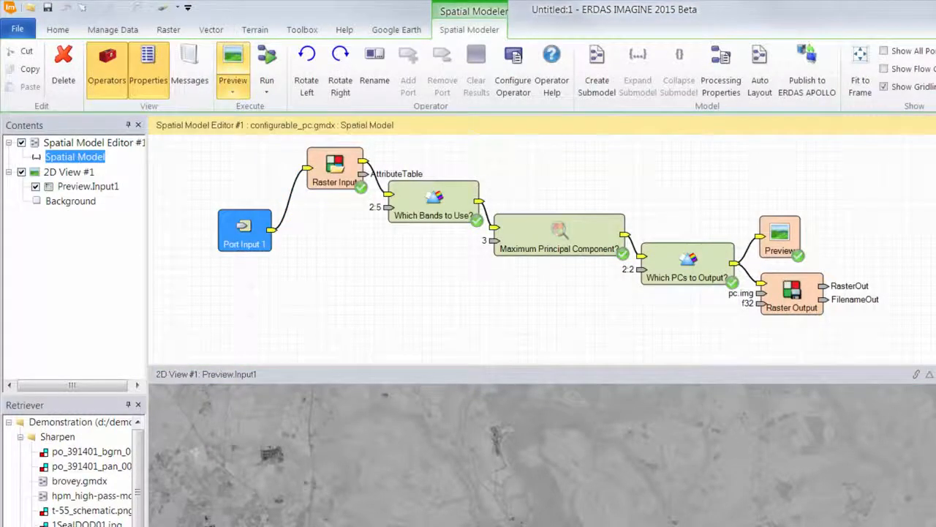
double_click(255, 236)
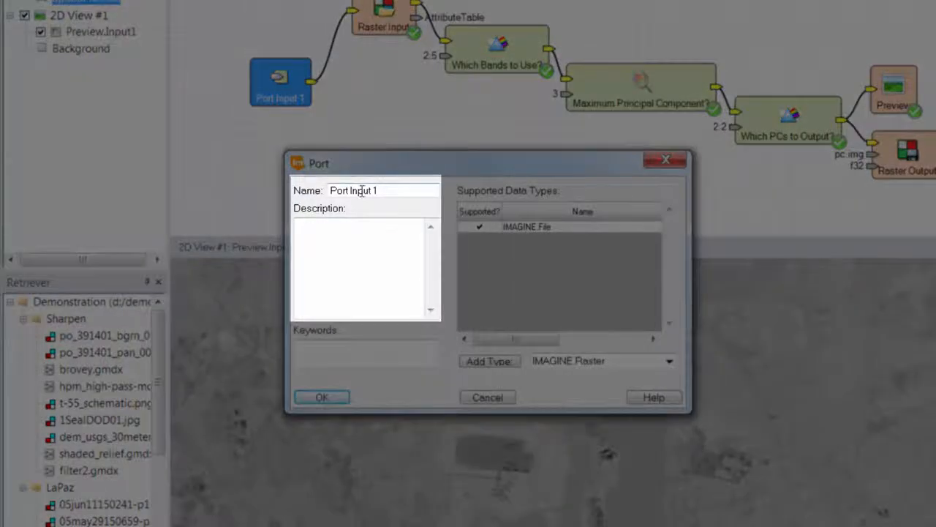
drag(398, 189, 327, 189)
click(333, 252)
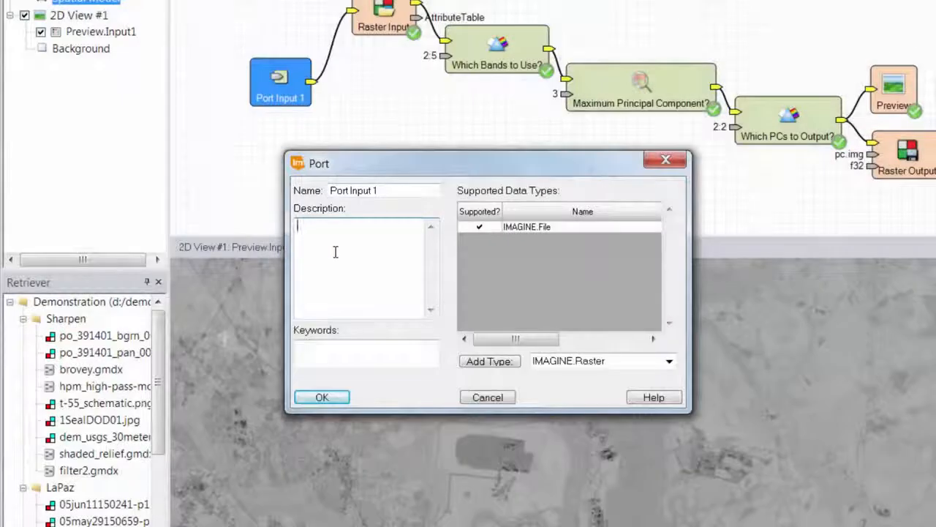
drag(411, 189, 272, 169)
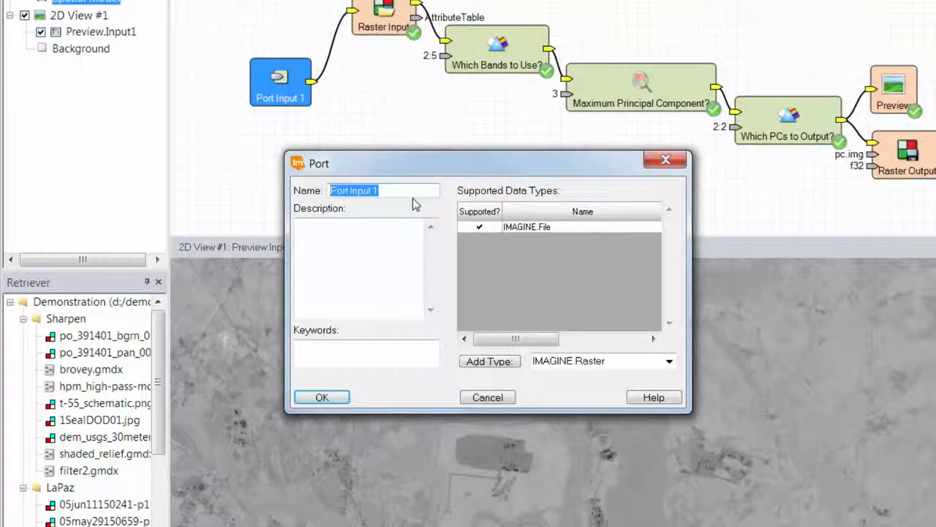
text(Input Image Name)
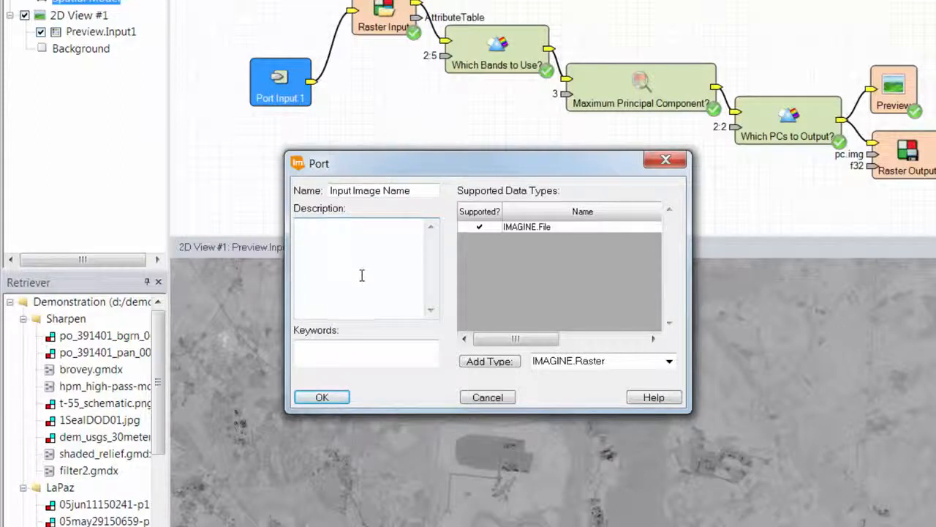
text(Se)
text(lect the input multispectral image)
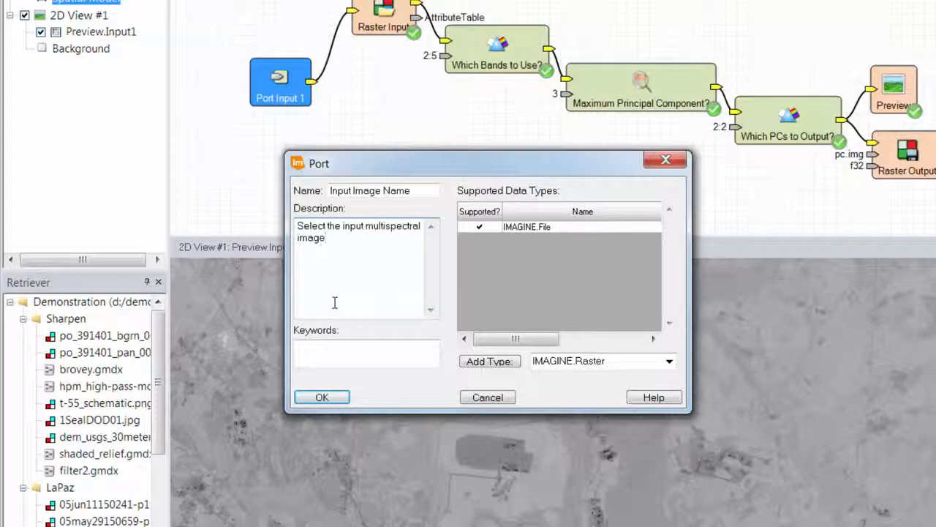
click(324, 344)
click(339, 354)
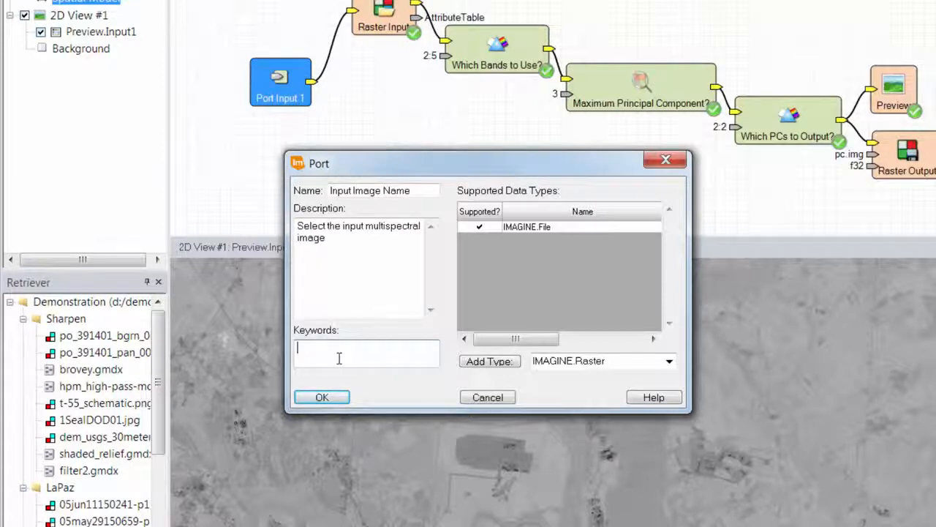
click(321, 398)
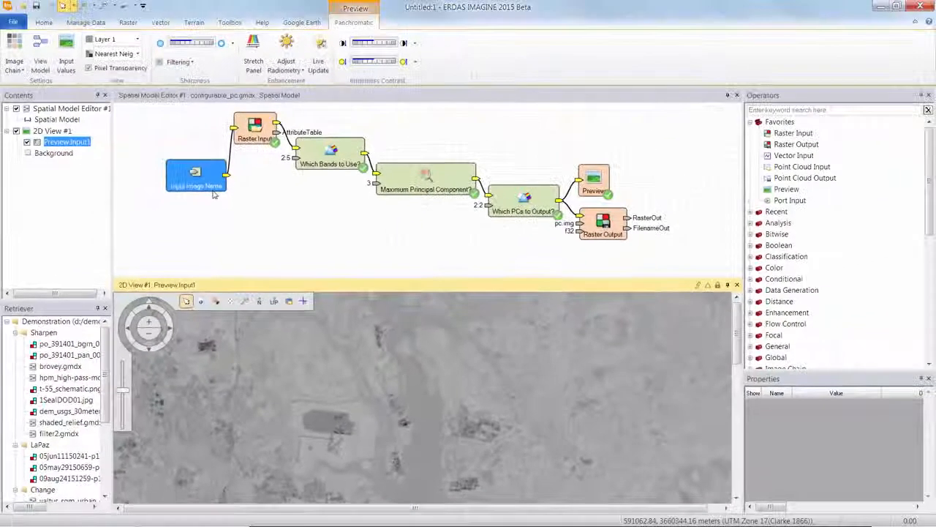
- Align the Input Image Name port beside Raster Input and preview the model with landsat_copy.img as its input image
drag(192, 143, 187, 116)
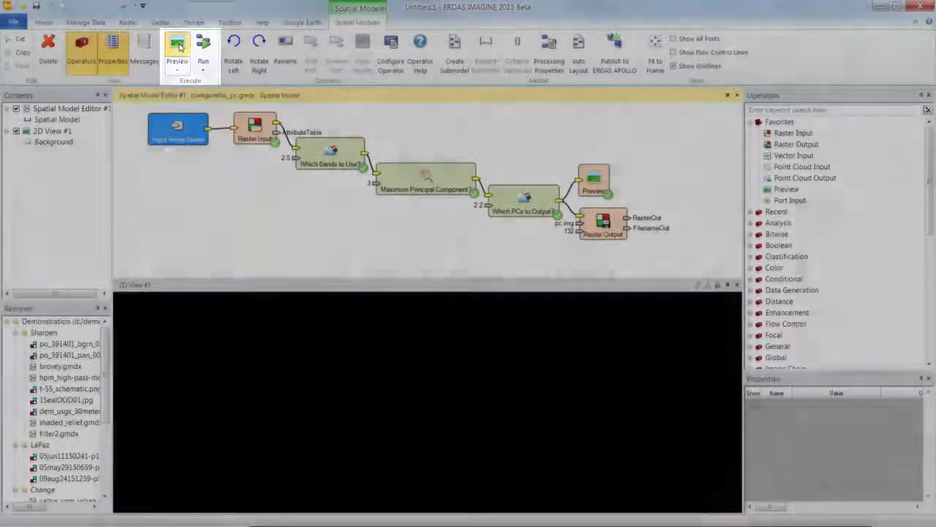
click(178, 48)
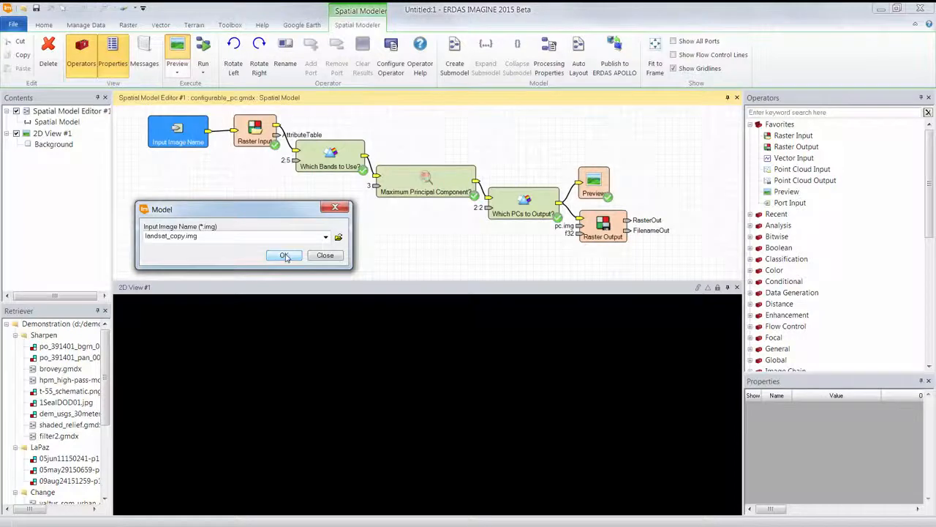
click(284, 256)
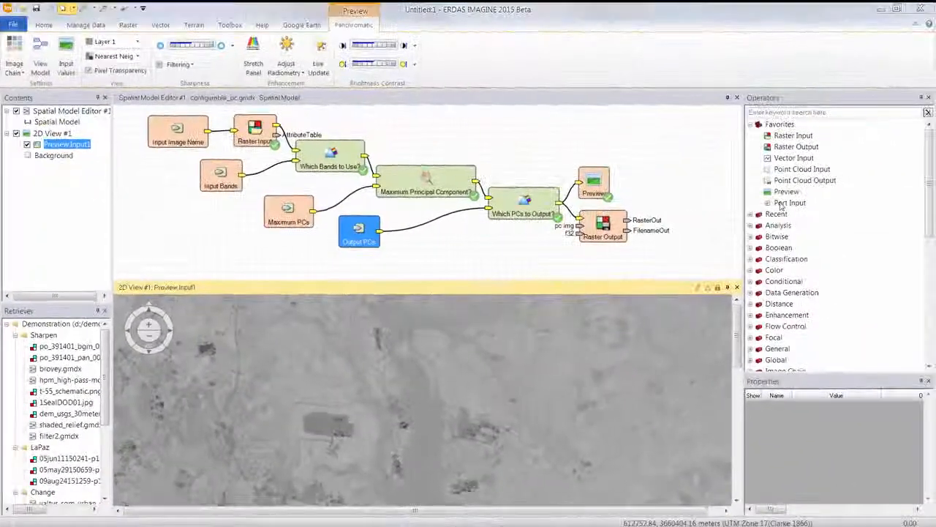
- Connect a new Port Input to Raster Output's filename, named "Output Name" and described as "Specify the name of the output PC file"
click(787, 205)
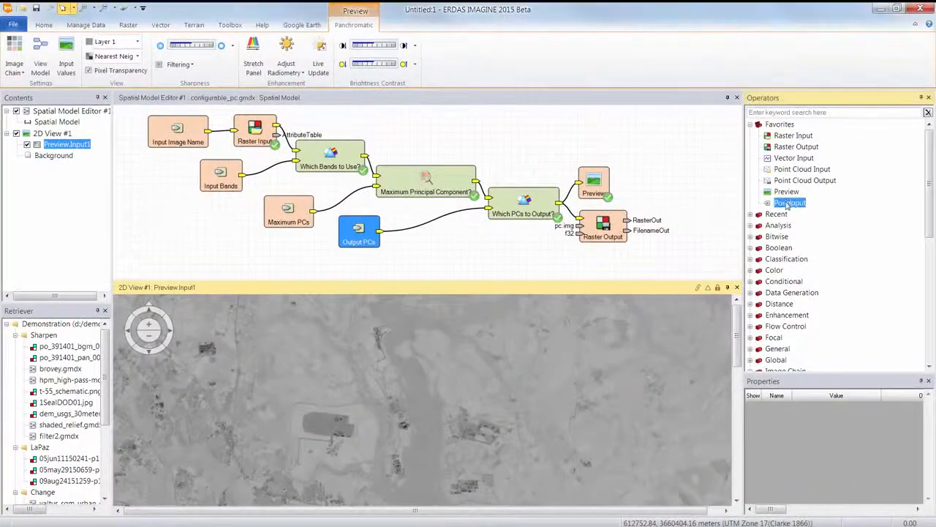
drag(790, 205, 576, 234)
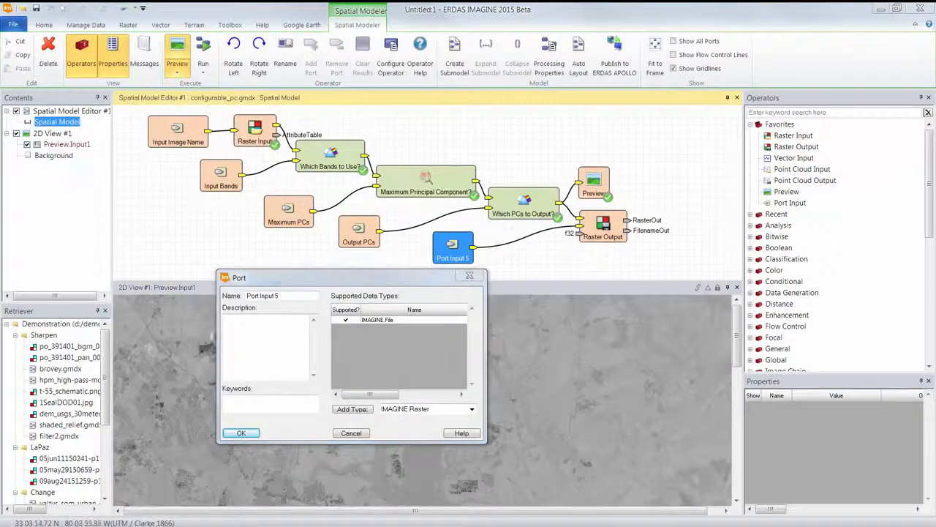
drag(286, 296, 236, 295)
text(Output Name)
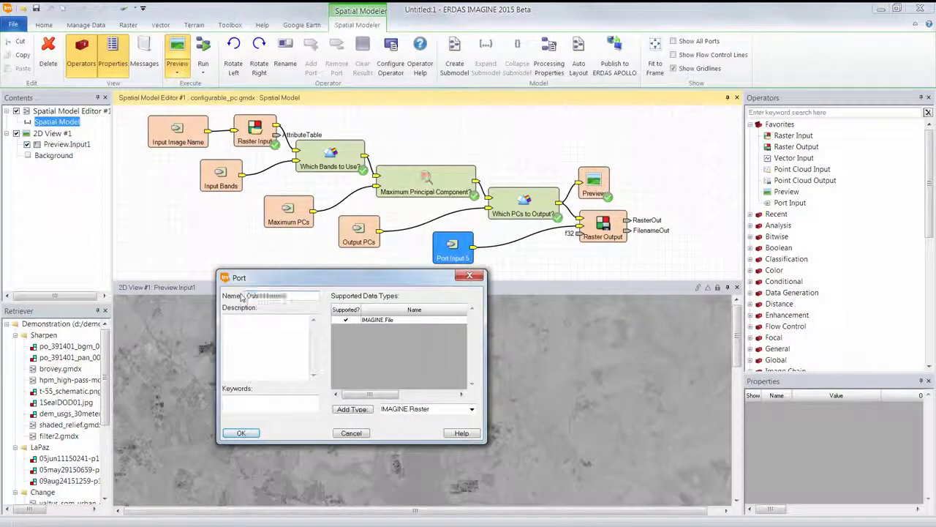
click(277, 362)
text(Specify the name of the output PC file)
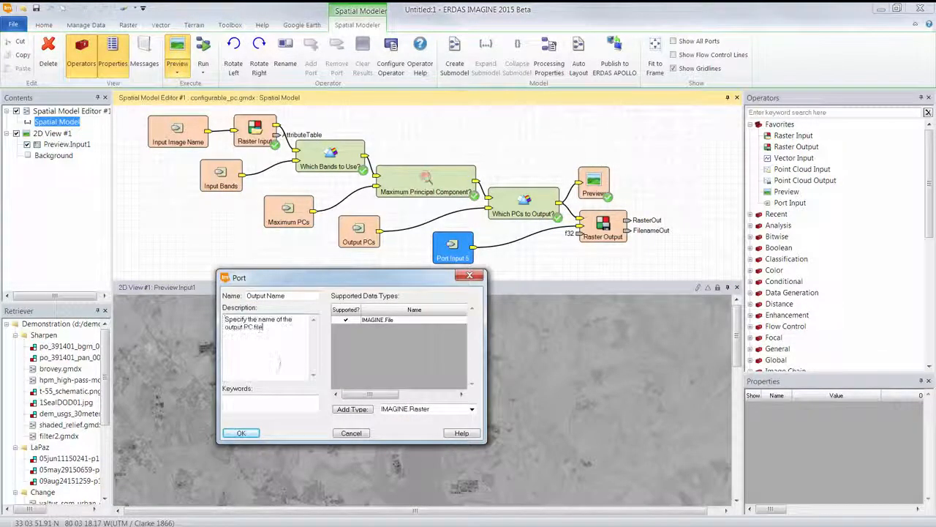
click(242, 433)
drag(457, 254, 453, 250)
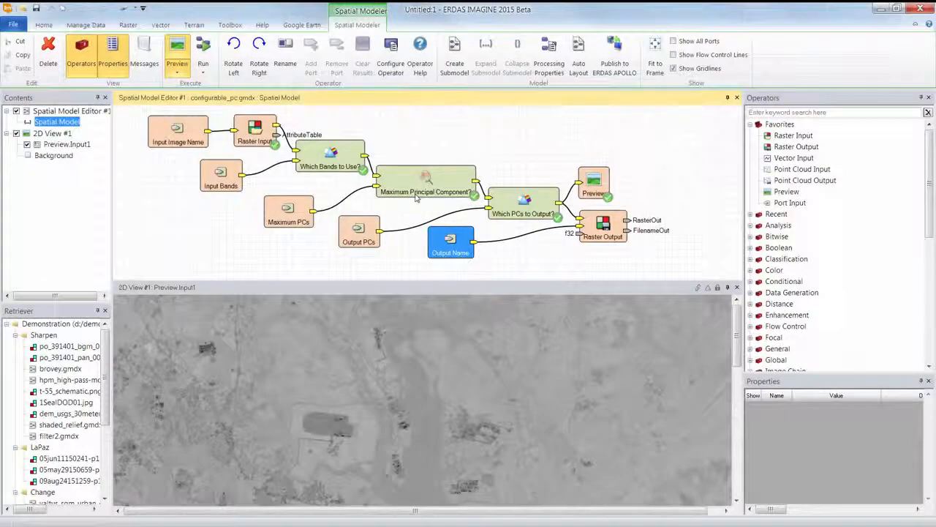
- Save the spatial model under the new file name "principal" in the temp folder
click(14, 26)
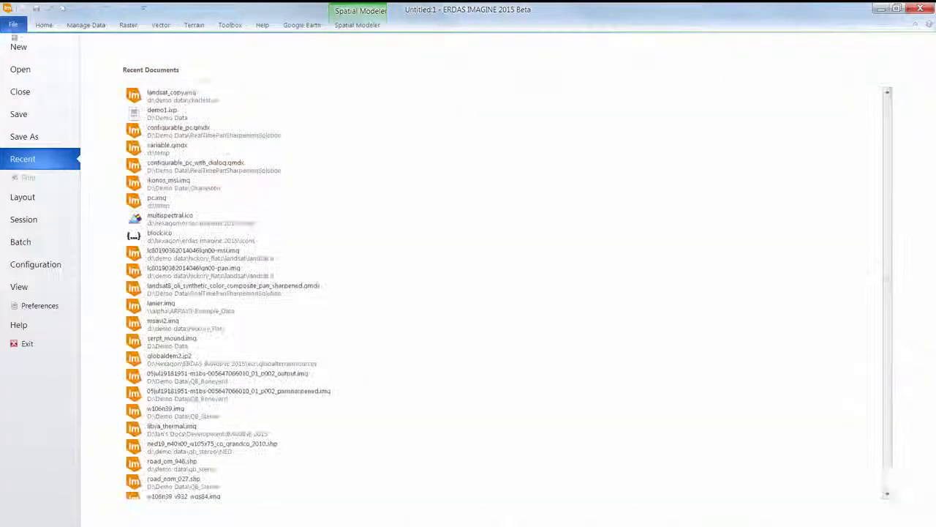
click(26, 137)
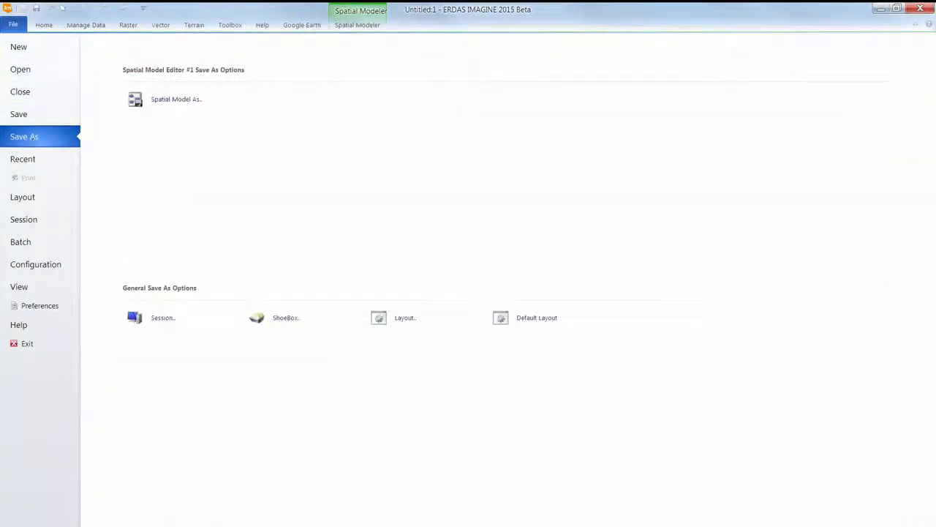
click(194, 103)
text(principal)
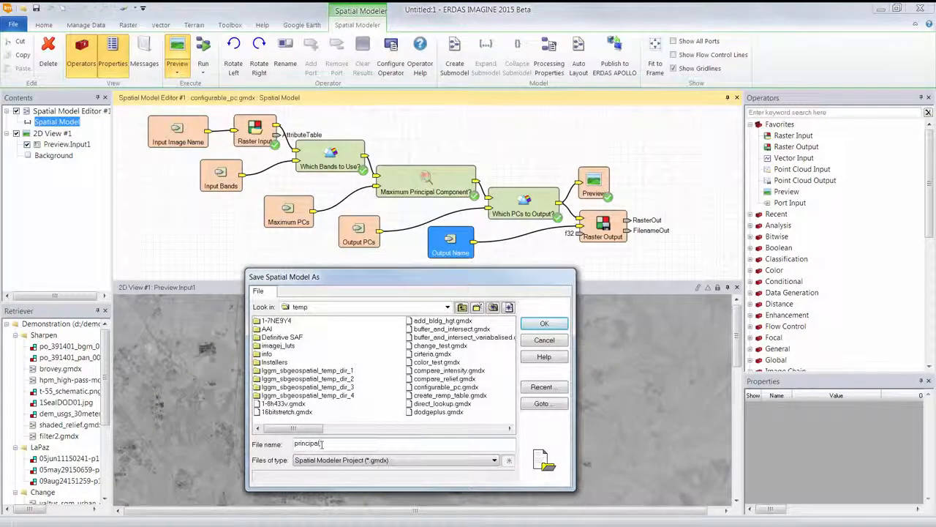
click(556, 323)
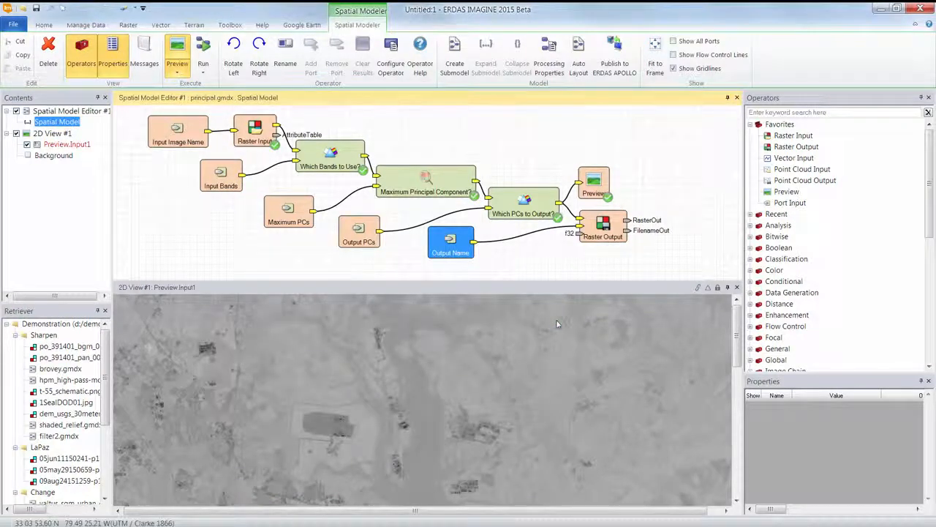
- Close the model editor and preview view, and launch the saved spatial model d:/temp/principal.gmdx from the recent files
click(737, 95)
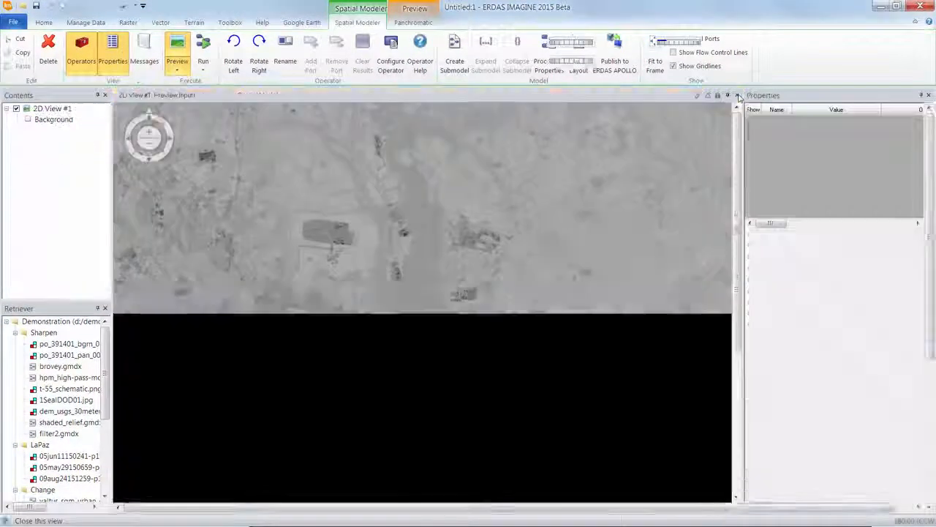
click(930, 95)
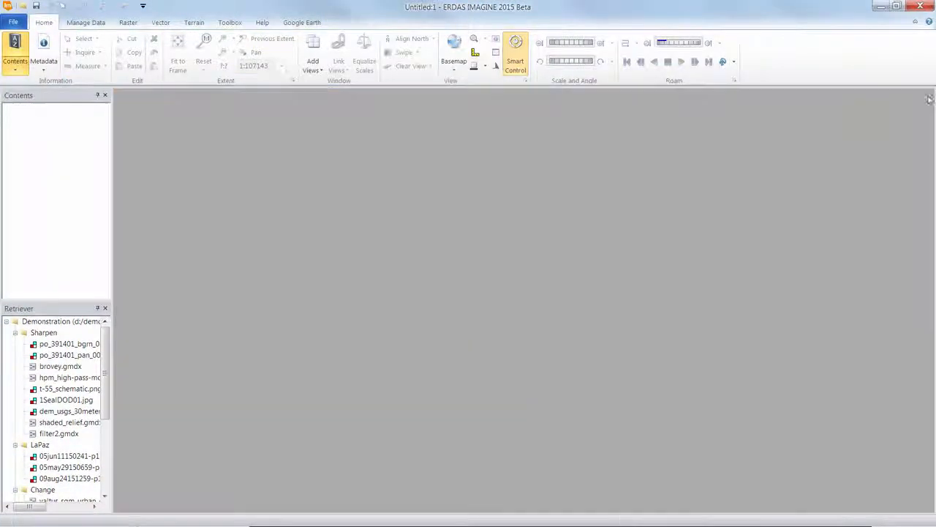
click(230, 23)
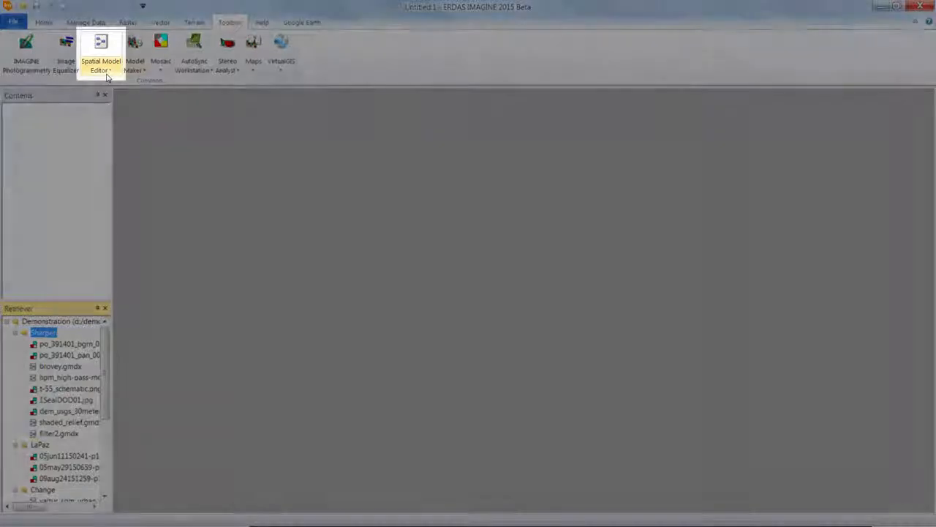
click(107, 71)
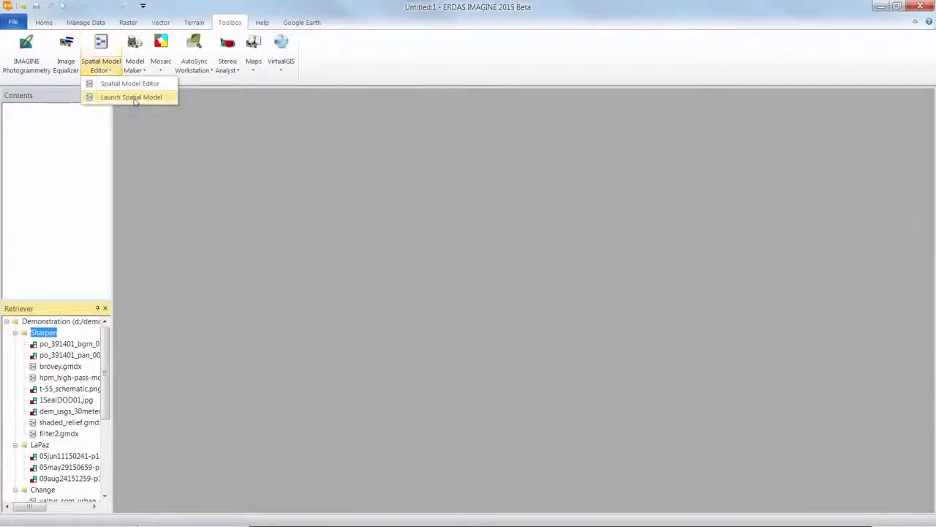
click(130, 97)
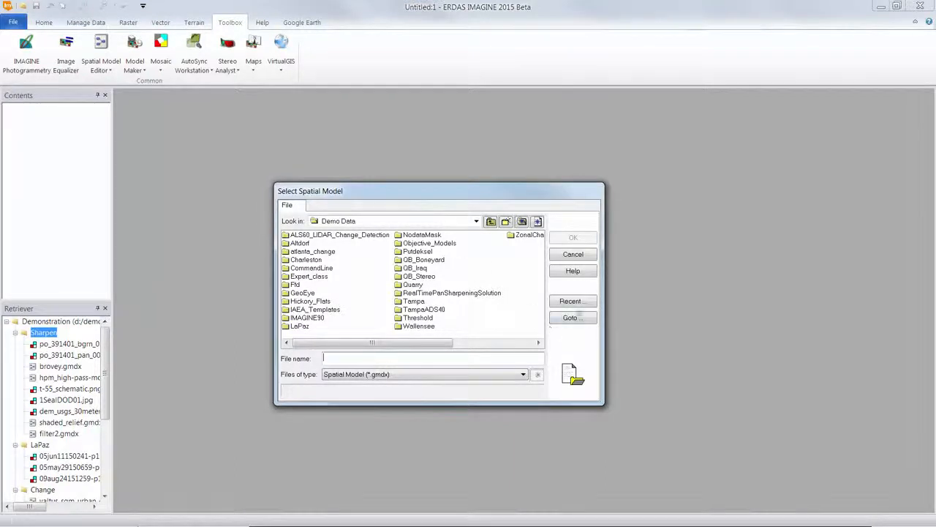
click(572, 301)
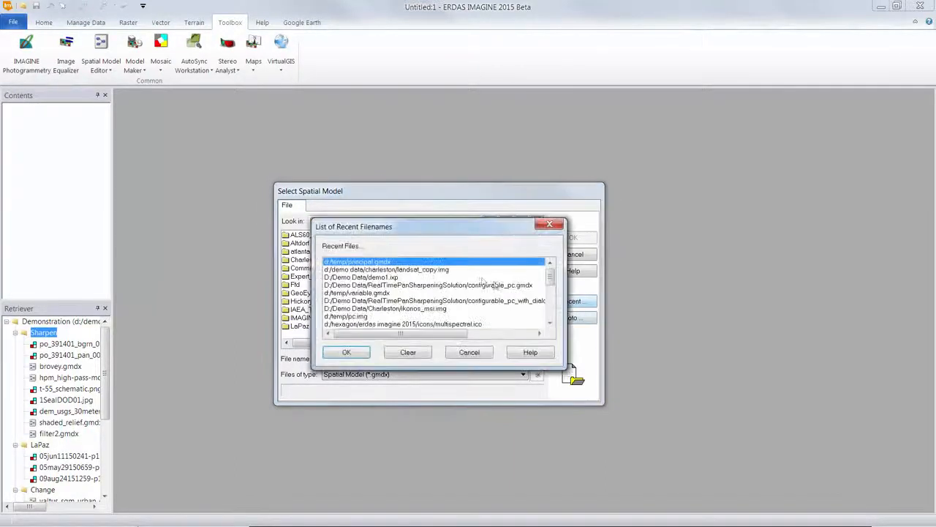
double_click(386, 262)
click(573, 238)
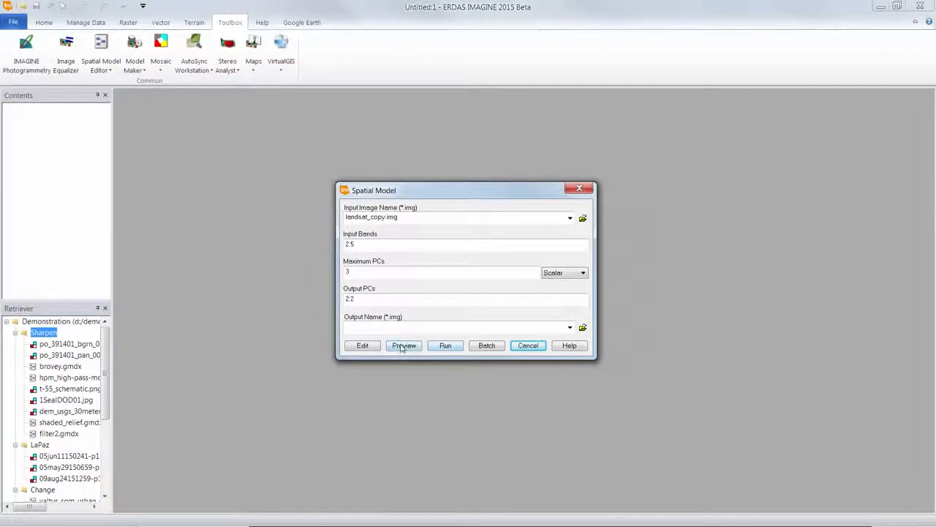
- Preview the launched model with its preset parameters and inspect the resulting image in the 2D view
click(403, 346)
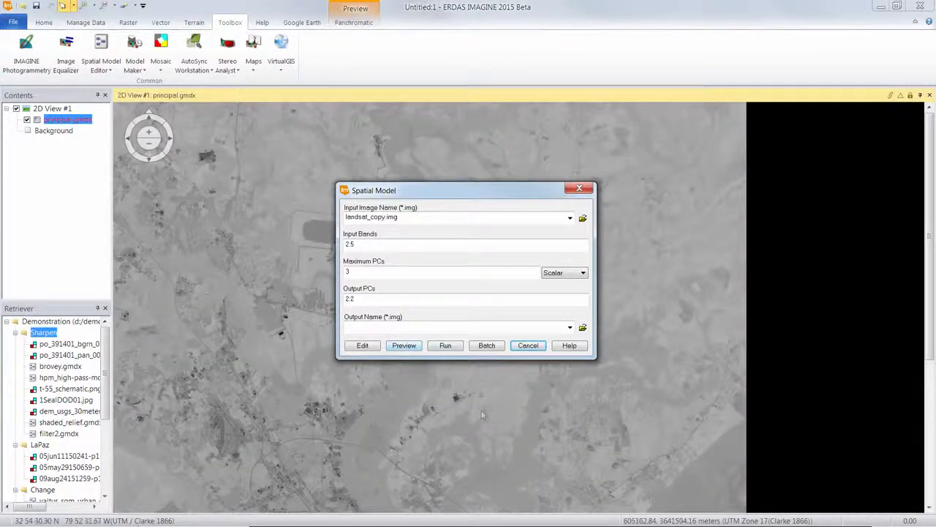
click(469, 406)
scroll(470, 406, up, 2)
drag(371, 295, 472, 299)
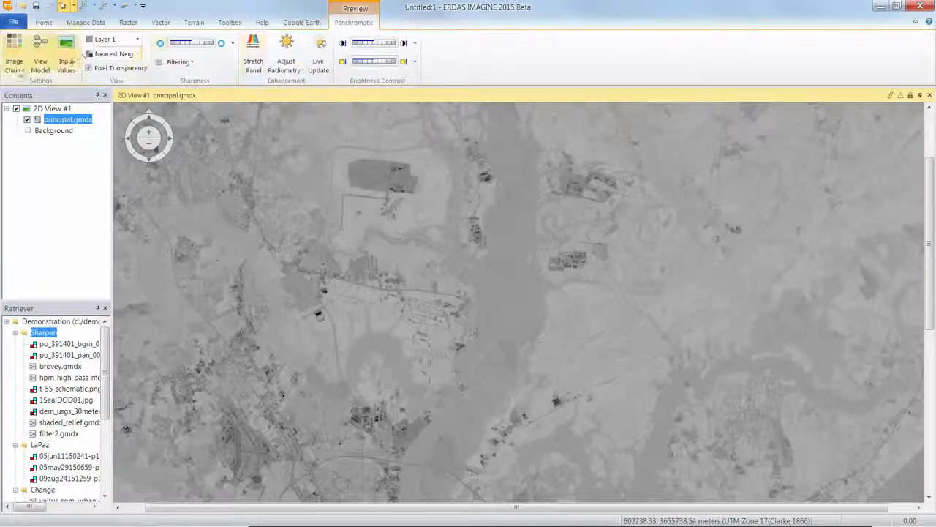
- Examine the image chain types and the layer choices available for the previewed model
click(18, 71)
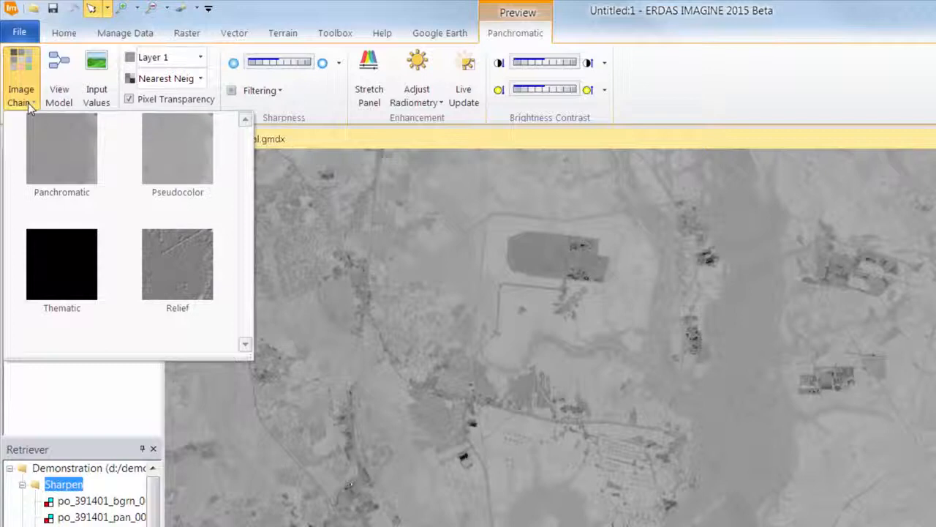
click(315, 17)
click(201, 58)
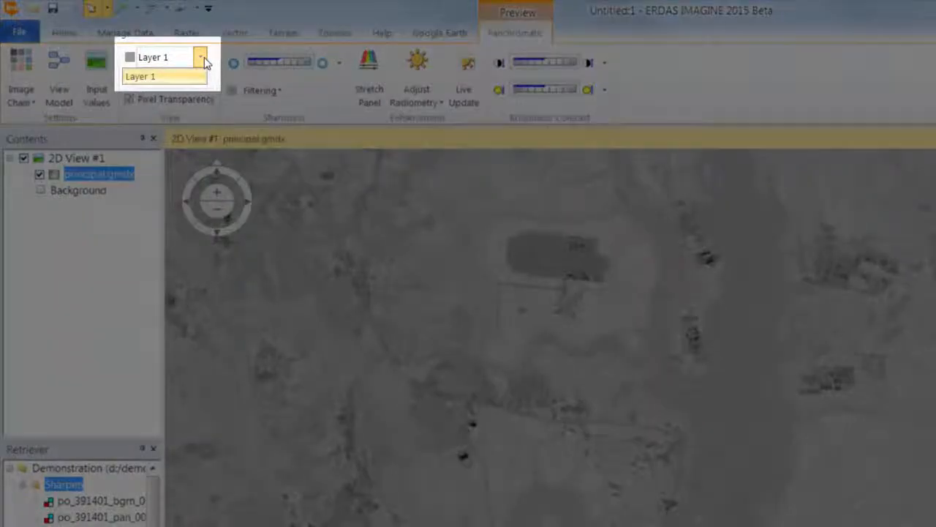
click(202, 57)
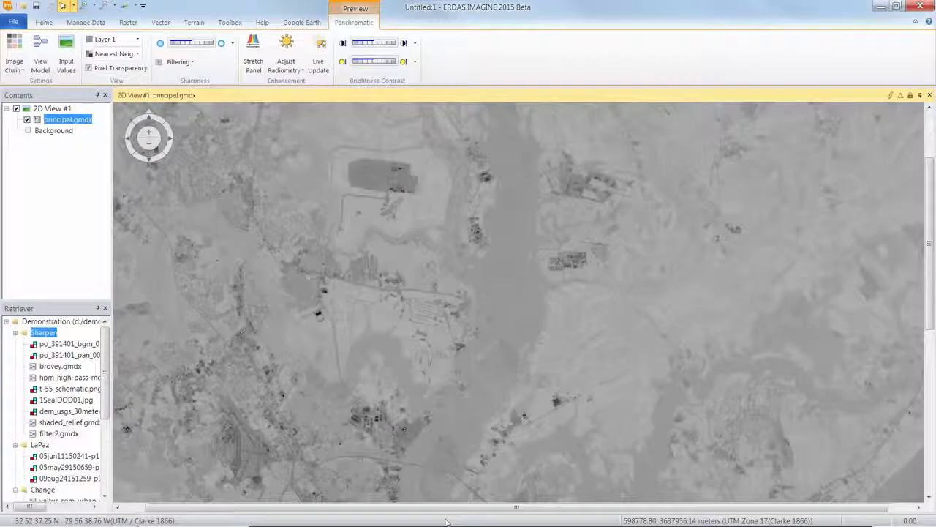
- Apply an Equal Clip contrast stretch to the previewed image with the percentage set to 0.5
click(253, 58)
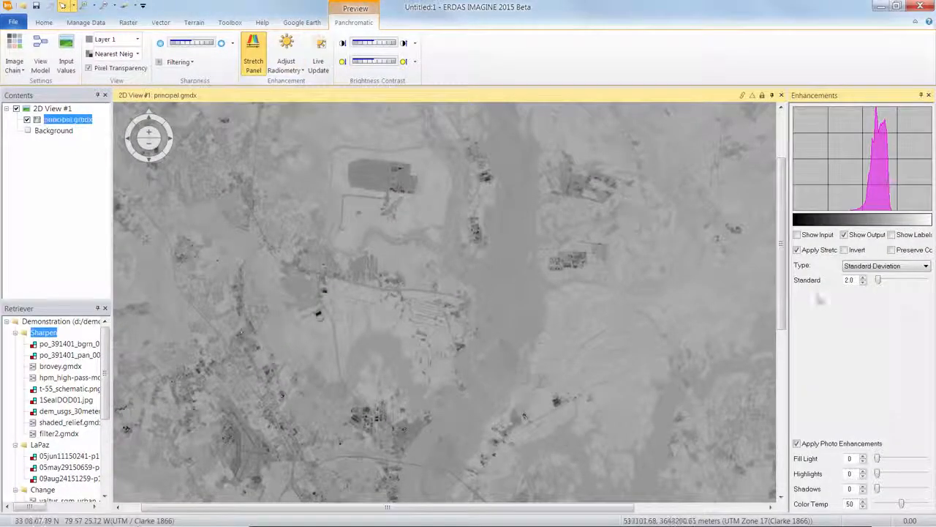
click(857, 268)
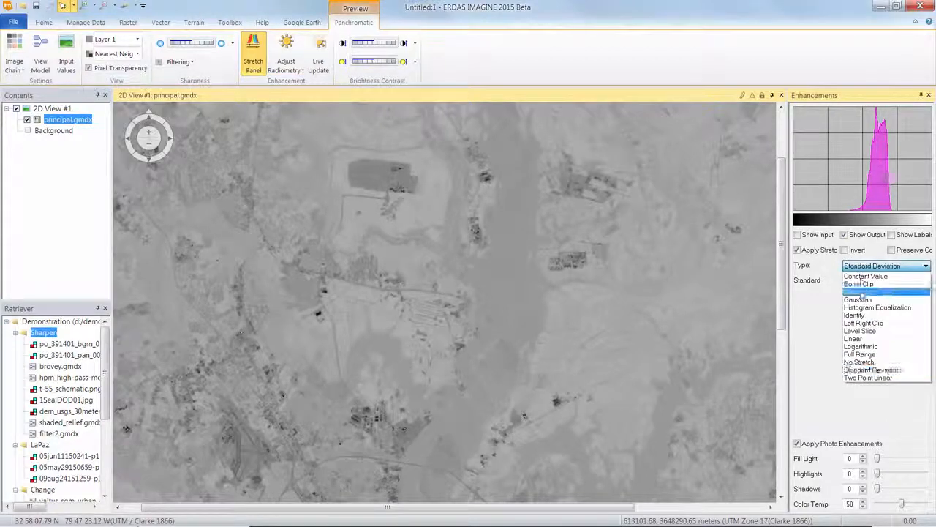
click(862, 285)
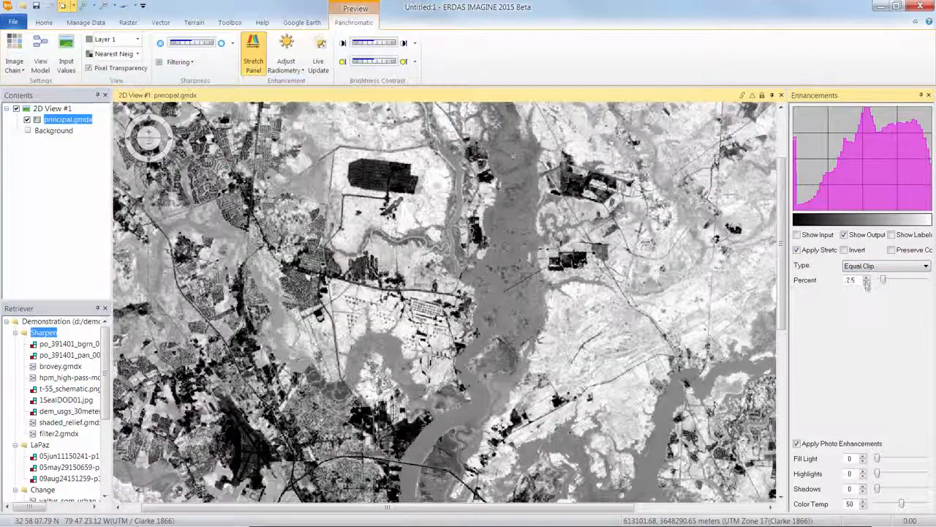
click(866, 282)
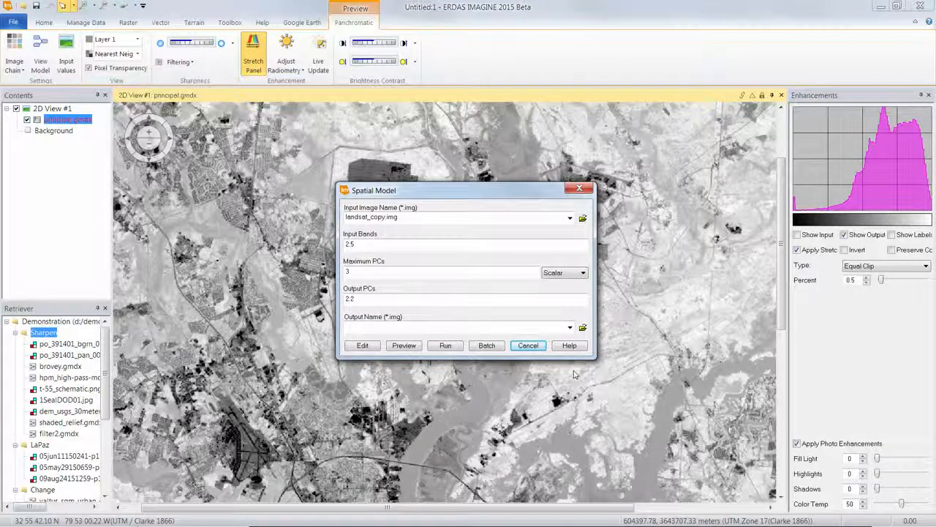
- Set both the Input Bands and the Output PCs of the running model to 1:3, updating the live preview
double_click(376, 246)
text(1:3)
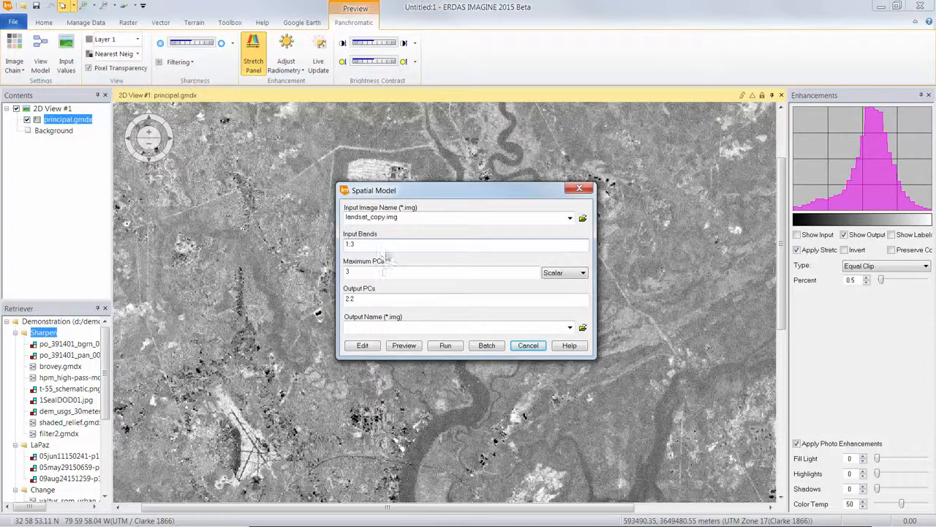
double_click(371, 299)
text(1:3)
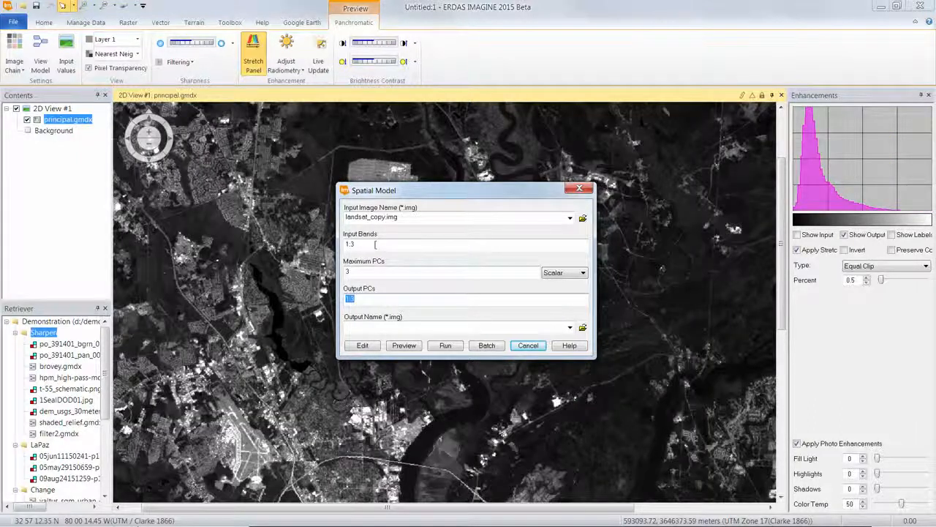
- Set the running model's Input Bands to 1:6
double_click(371, 245)
text(1)
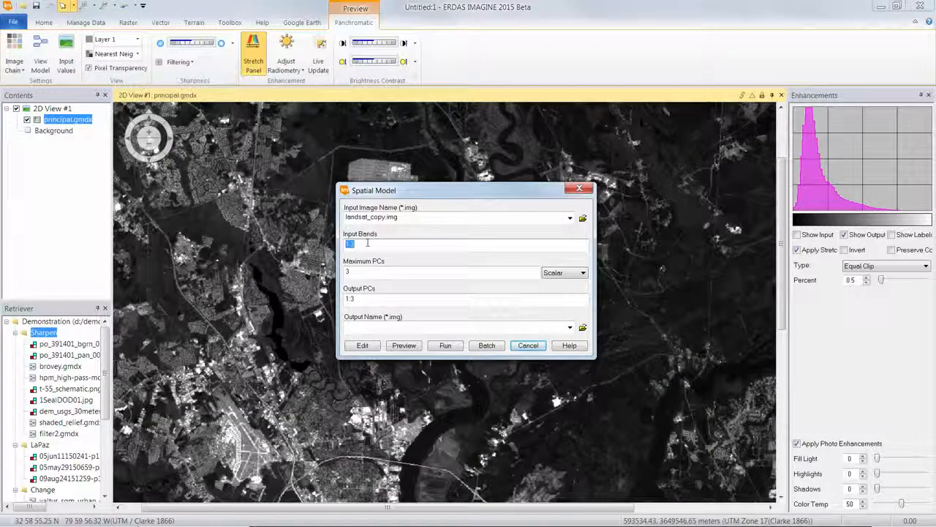
text(:6)
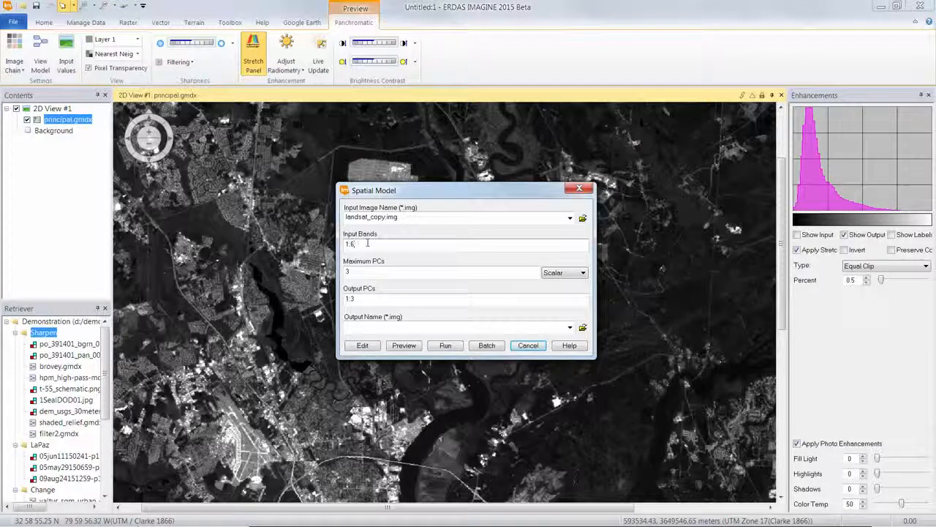